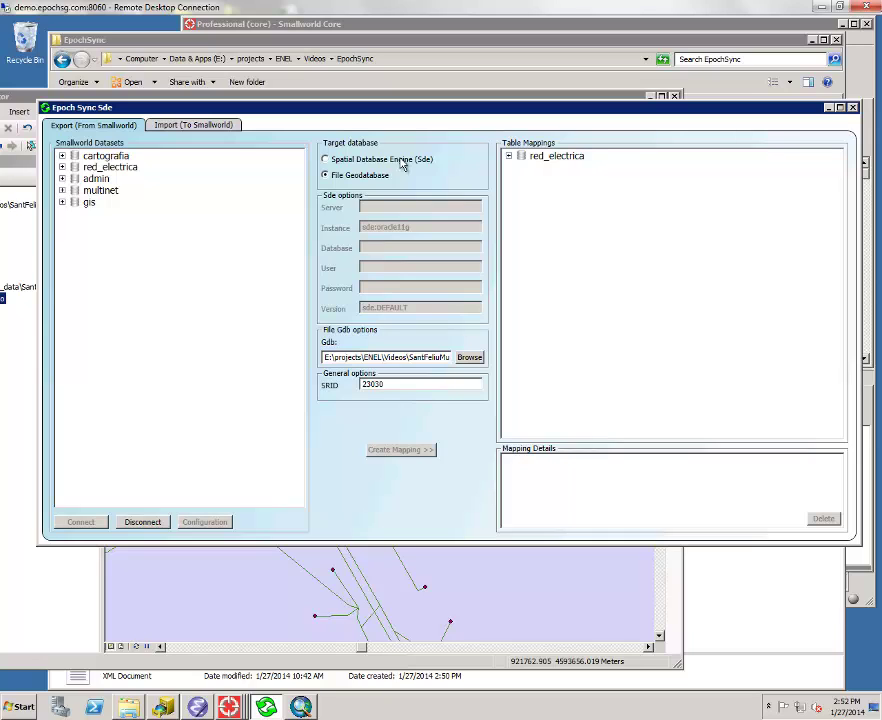
Step: Connect to the Smallworld datasets for import, choose red_electrica as destination, and load the SantFeliuMunicipio.gdb source tables
{"action": "left_click", "coordinate": [205, 127]}
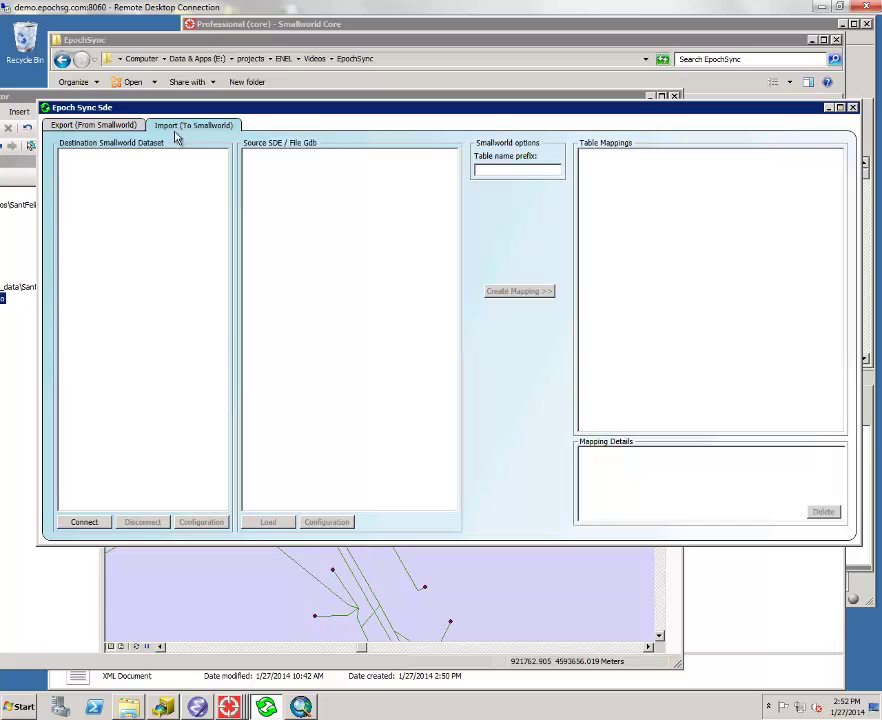
{"action": "left_click", "coordinate": [86, 523]}
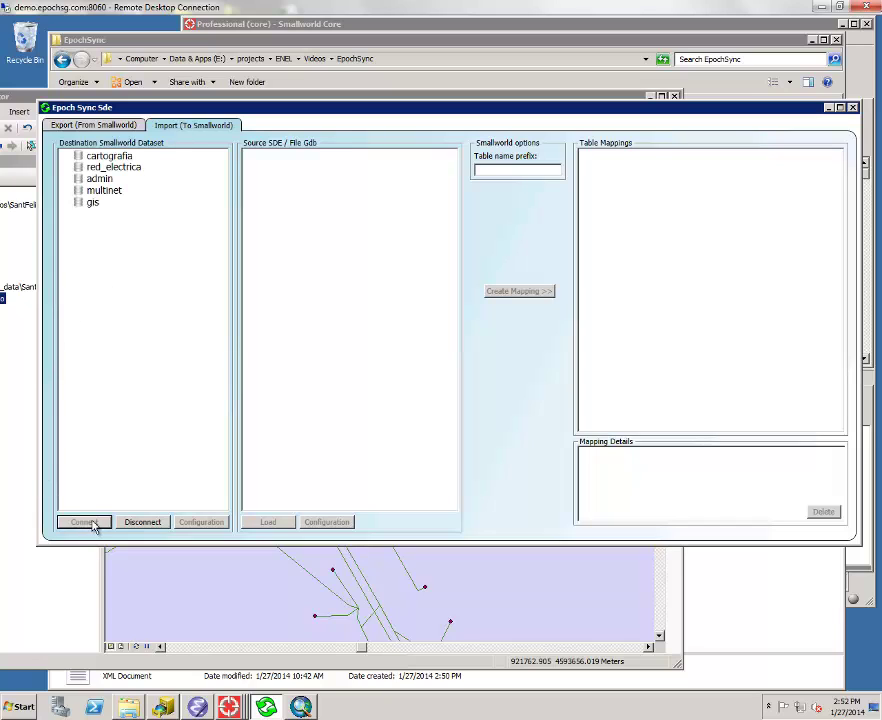
{"action": "left_click", "coordinate": [129, 175]}
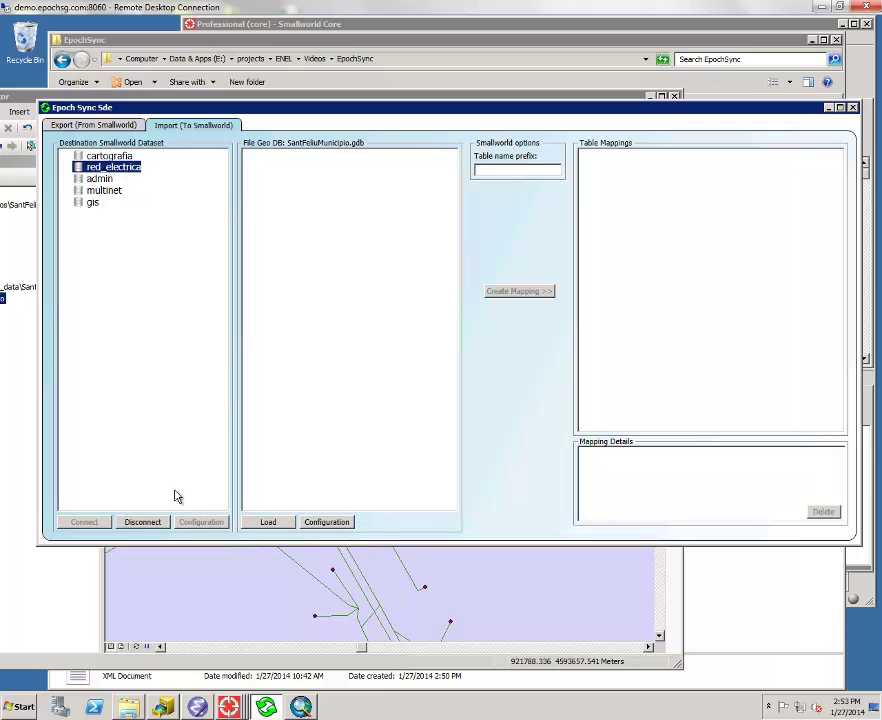
{"action": "left_click", "coordinate": [269, 524]}
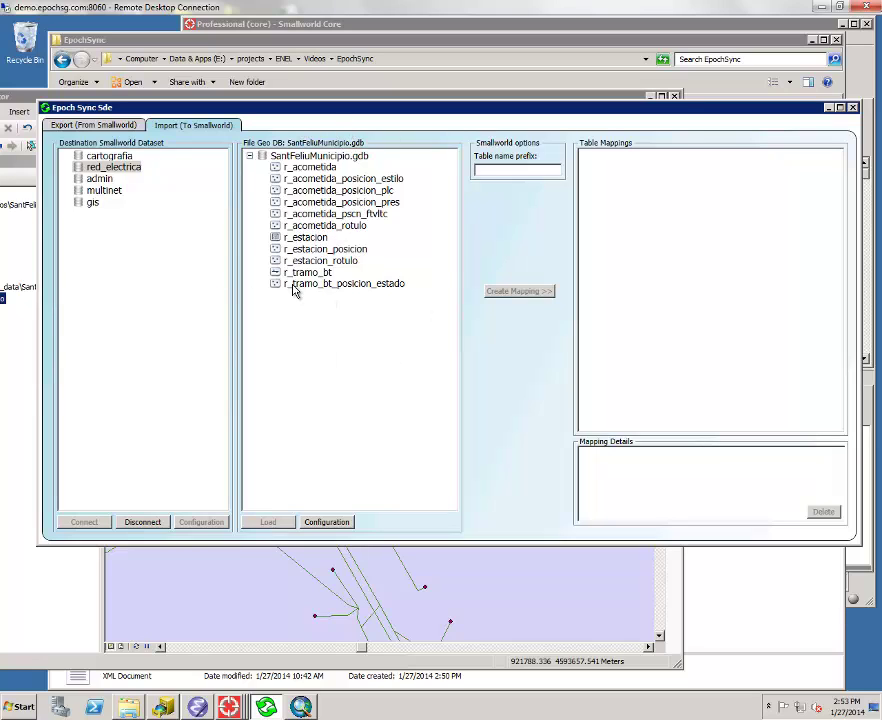
Step: Create import mappings into red_electrica for the r_acometida, r_estacion and r_tramo_bt tables, expanding the mapping list to check each
{"action": "left_click", "coordinate": [321, 170]}
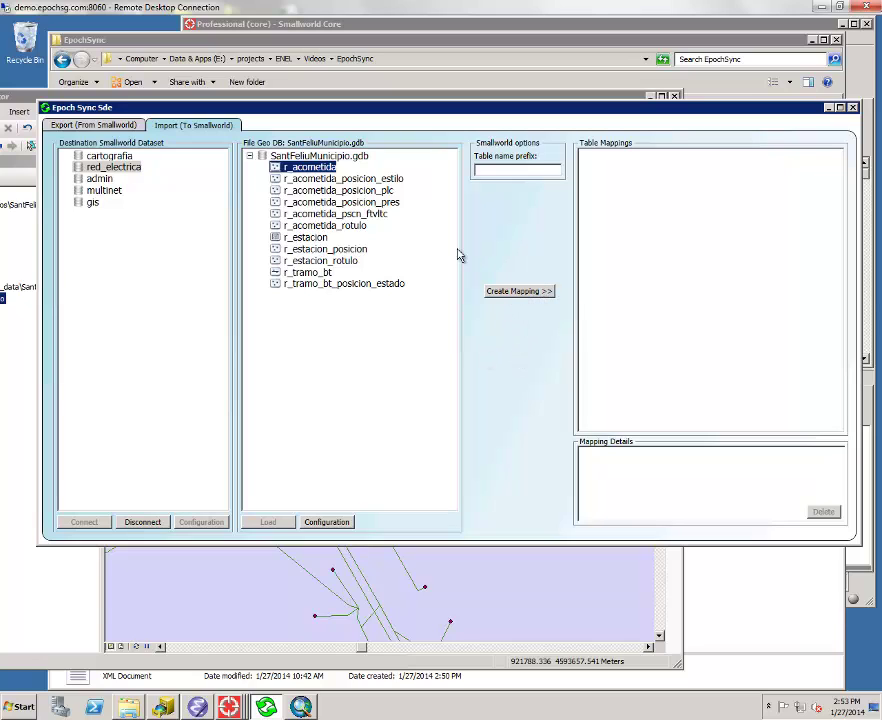
{"action": "left_click", "coordinate": [522, 292]}
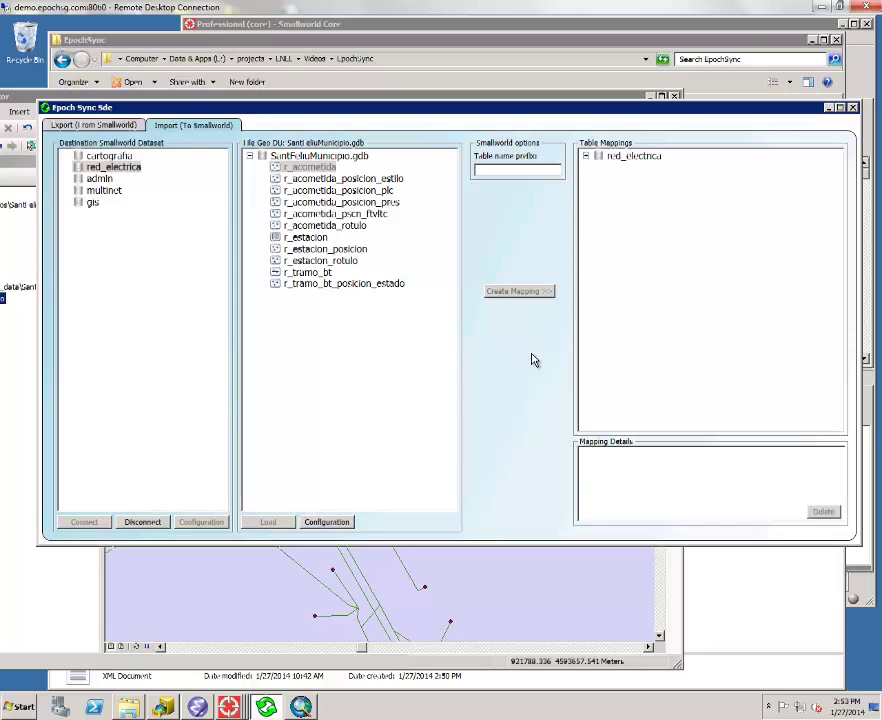
{"action": "left_click", "coordinate": [586, 156]}
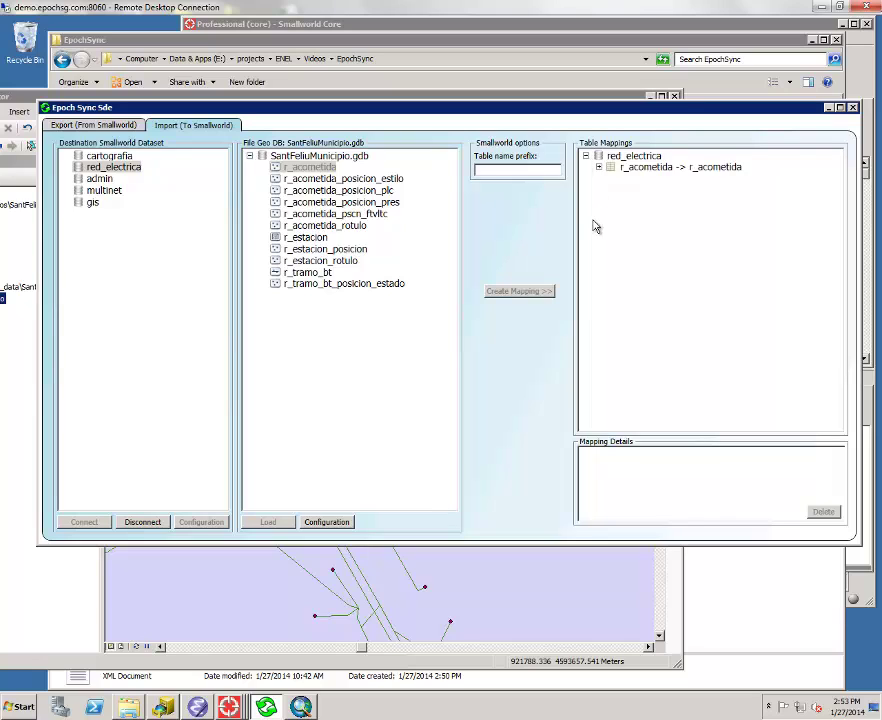
{"action": "left_click", "coordinate": [310, 237]}
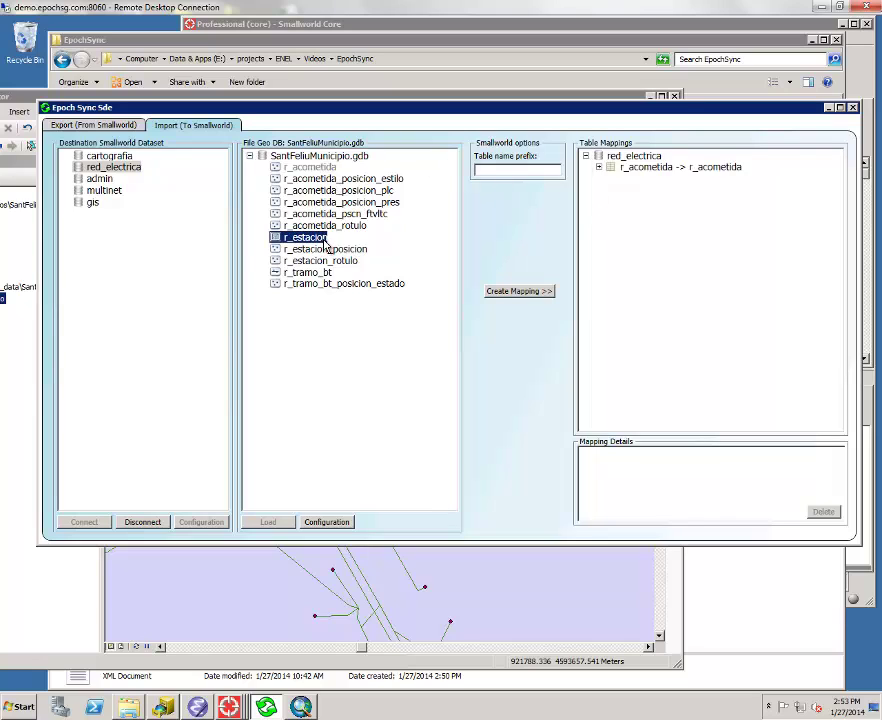
{"action": "left_click", "coordinate": [527, 292]}
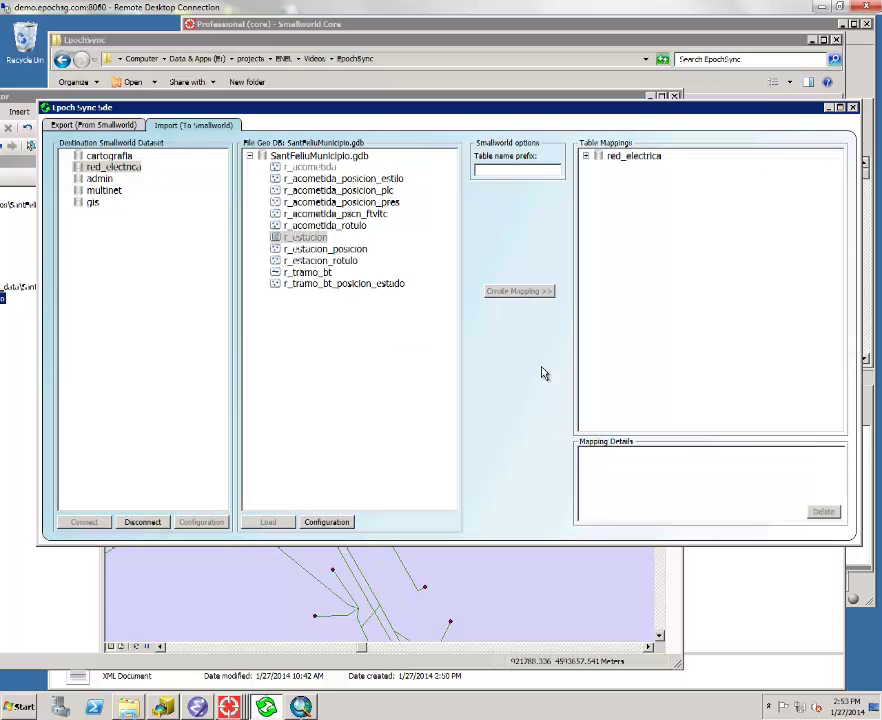
{"action": "left_click", "coordinate": [586, 156]}
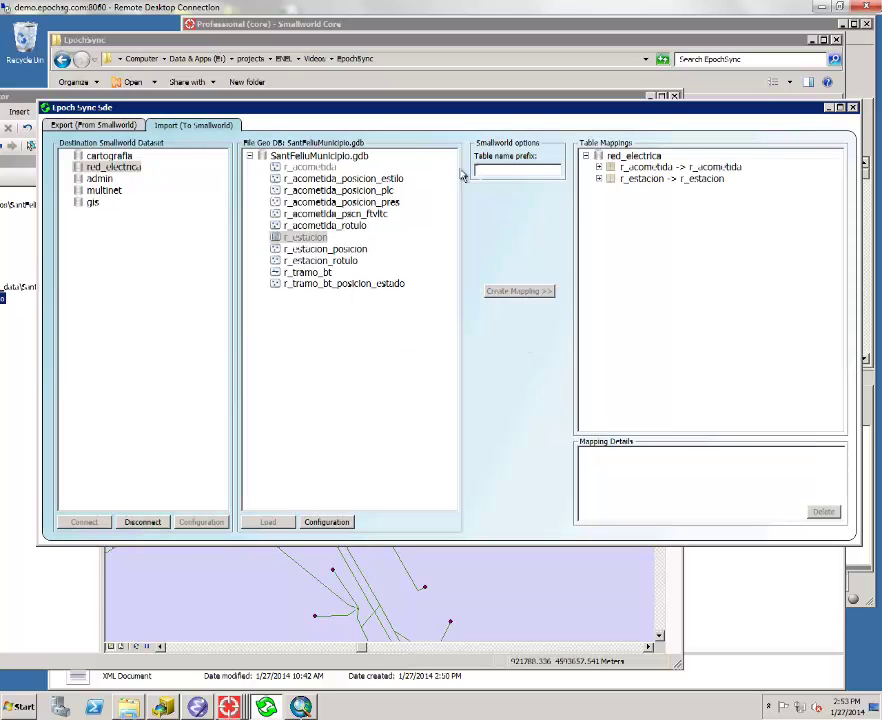
{"action": "left_click", "coordinate": [306, 272]}
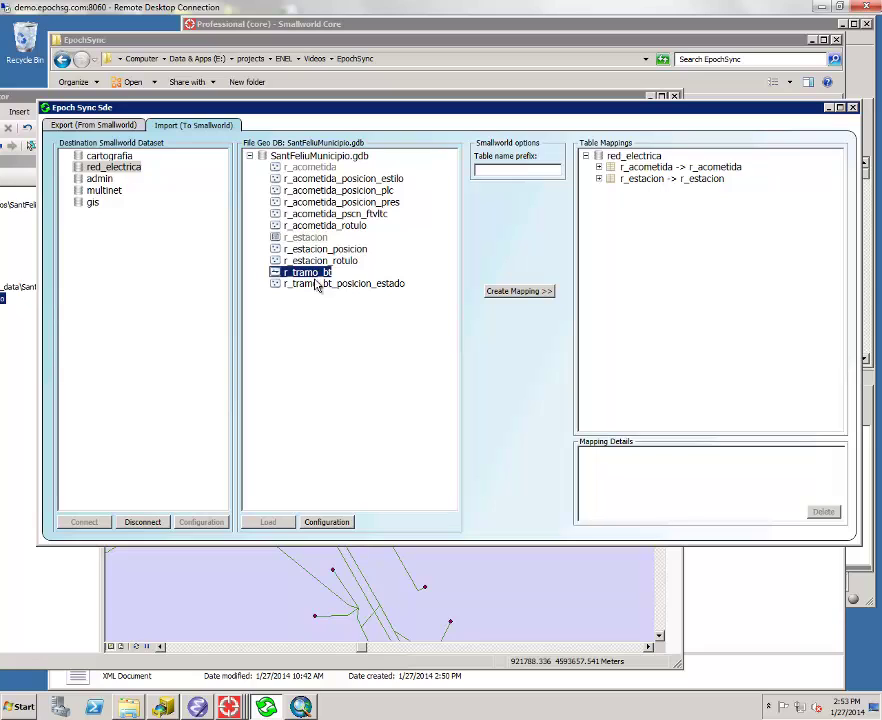
{"action": "left_click", "coordinate": [519, 292]}
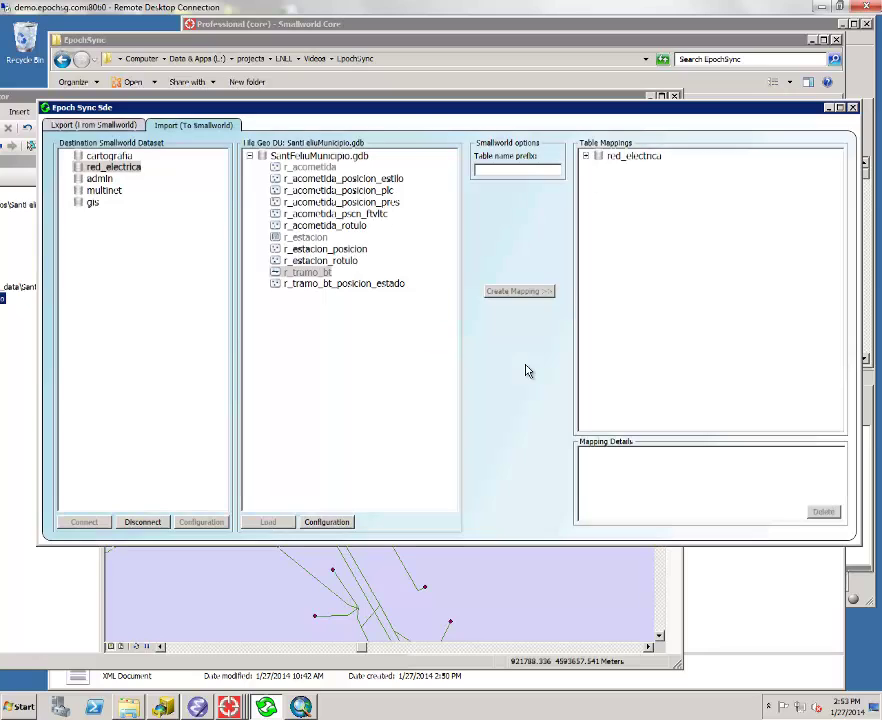
{"action": "left_click", "coordinate": [585, 157]}
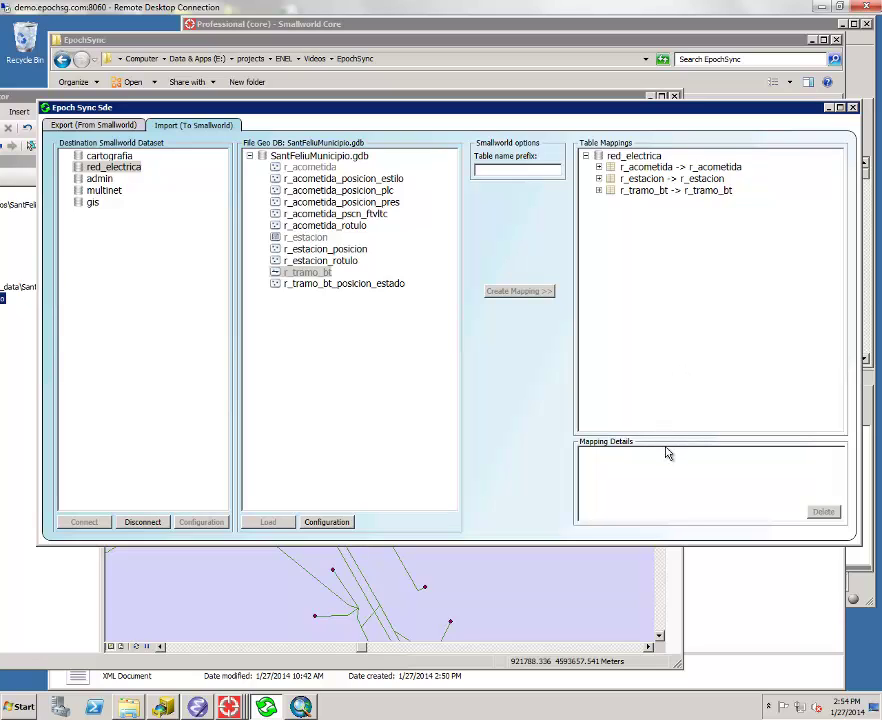
Step: Minimize the sync window and compare the disconnected acometida point's location in Smallworld and the geodatabase map
{"action": "left_click", "coordinate": [827, 109]}
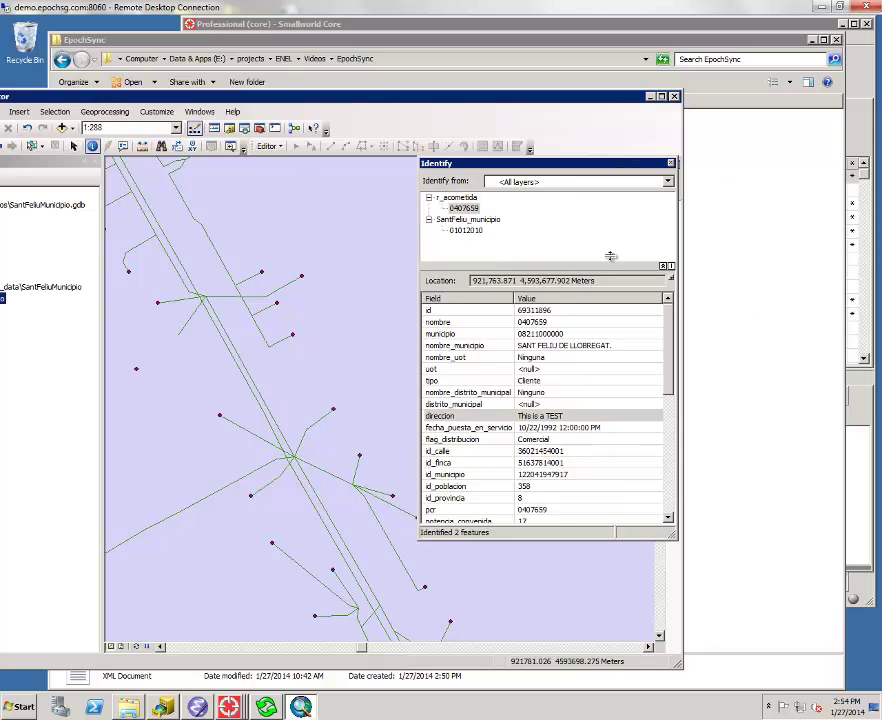
{"action": "left_click", "coordinate": [858, 90]}
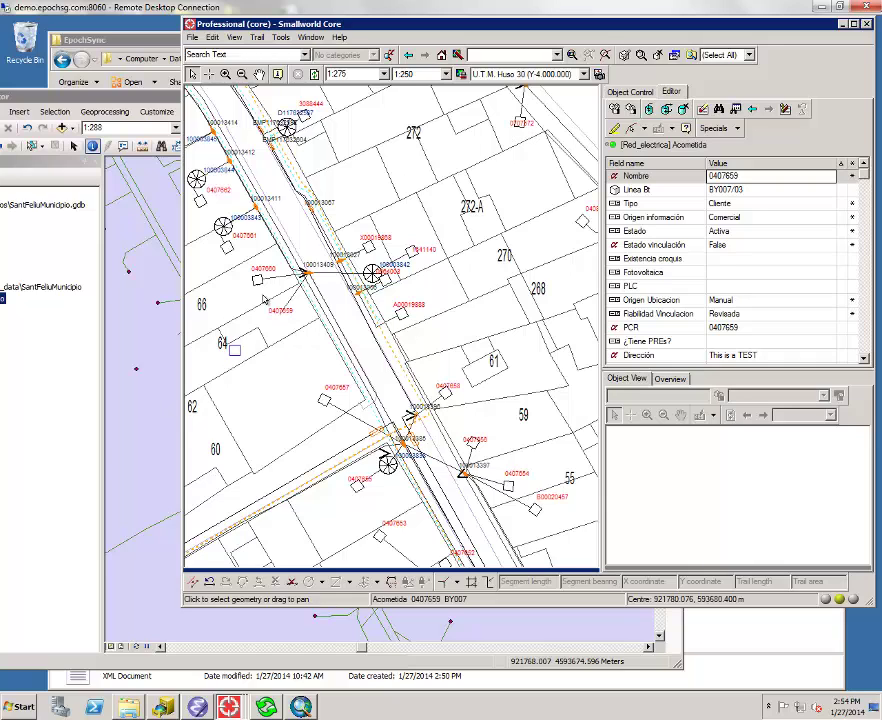
{"action": "left_click", "coordinate": [157, 112]}
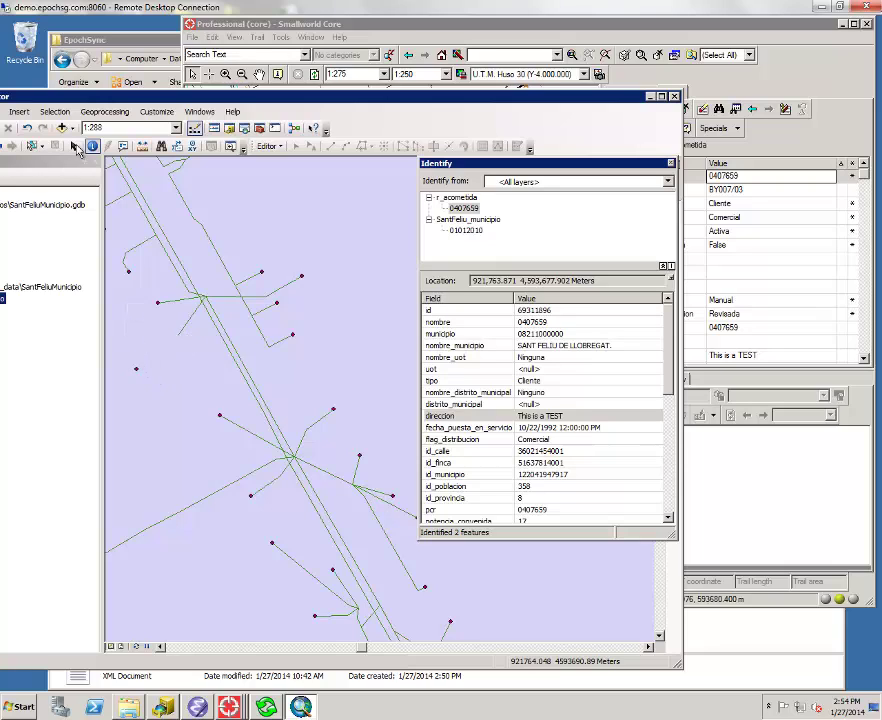
Step: Start an edit session on the r_acometida layer, continuing past the spatial reference warning
{"action": "left_click", "coordinate": [272, 146]}
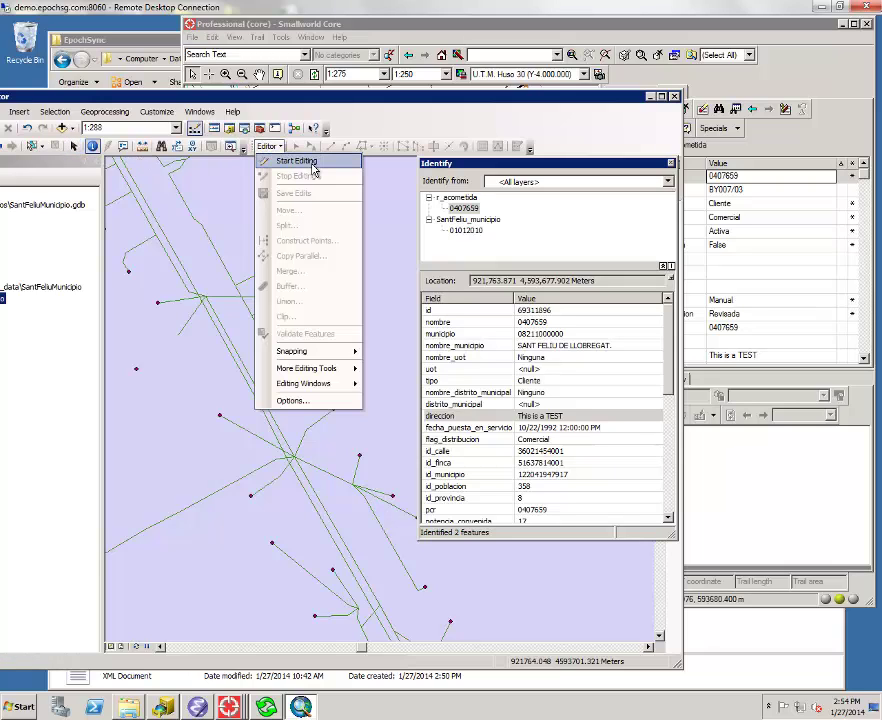
{"action": "left_click", "coordinate": [312, 164]}
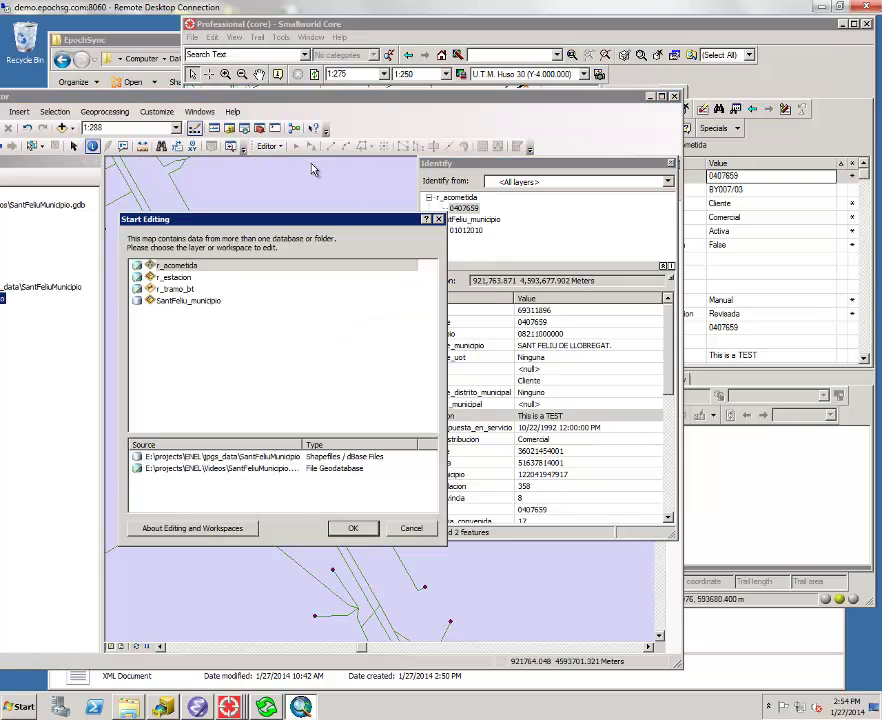
{"action": "left_click", "coordinate": [194, 268]}
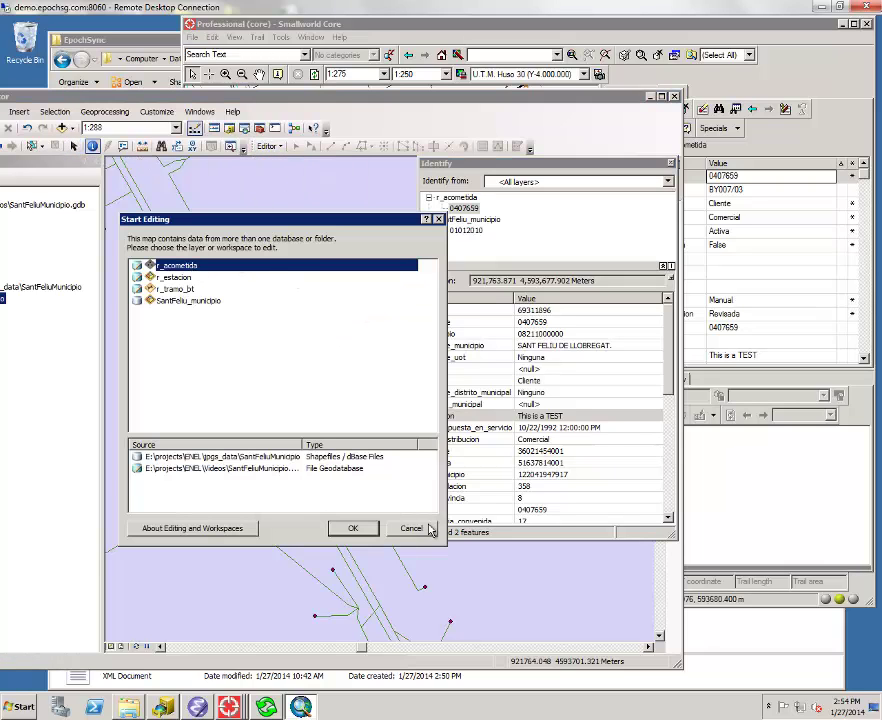
{"action": "left_click", "coordinate": [360, 531]}
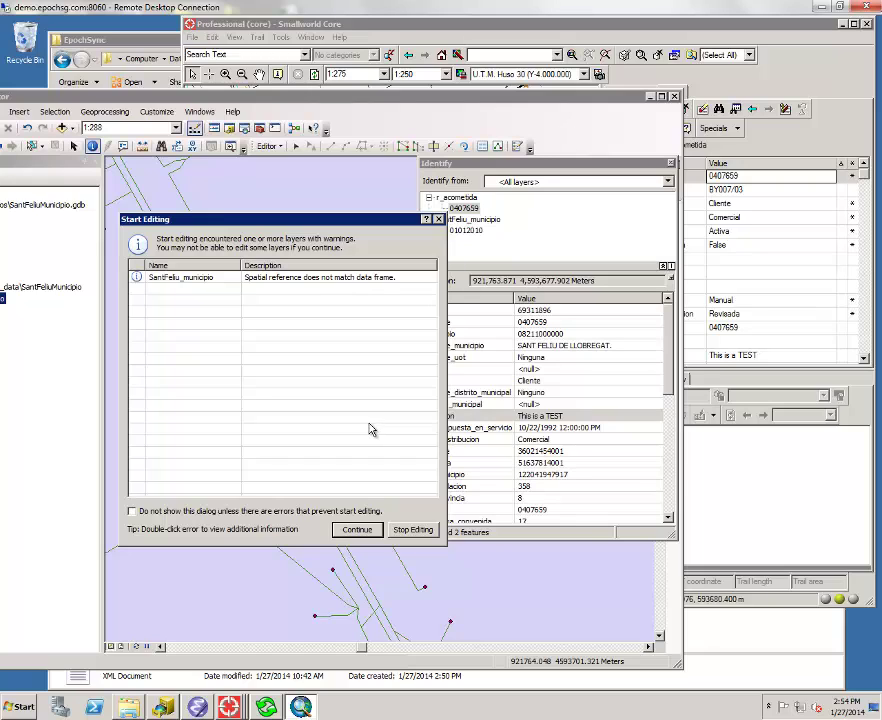
{"action": "left_click", "coordinate": [366, 531]}
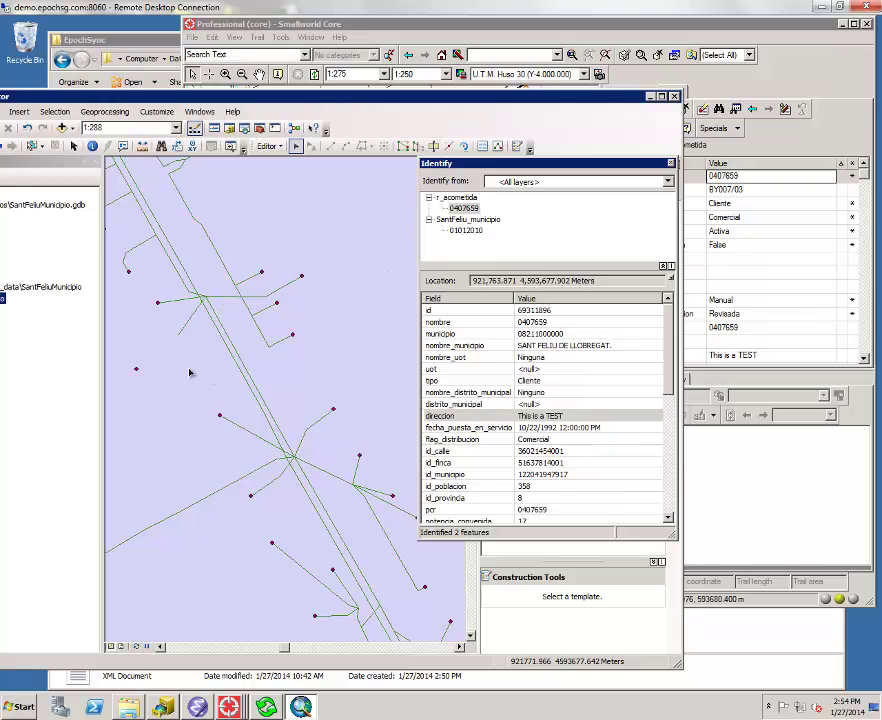
Step: Move the disconnected r_acometida point to the loose end of its service line, and stop editing with the edits saved
{"action": "left_click", "coordinate": [137, 370]}
{"action": "left_click", "coordinate": [283, 147]}
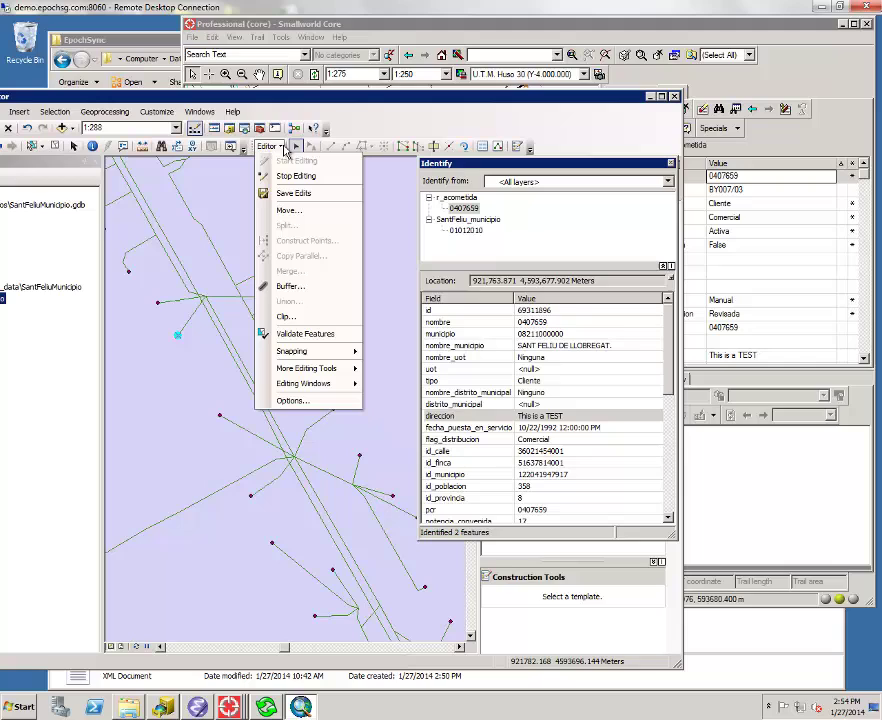
{"action": "left_click", "coordinate": [300, 175]}
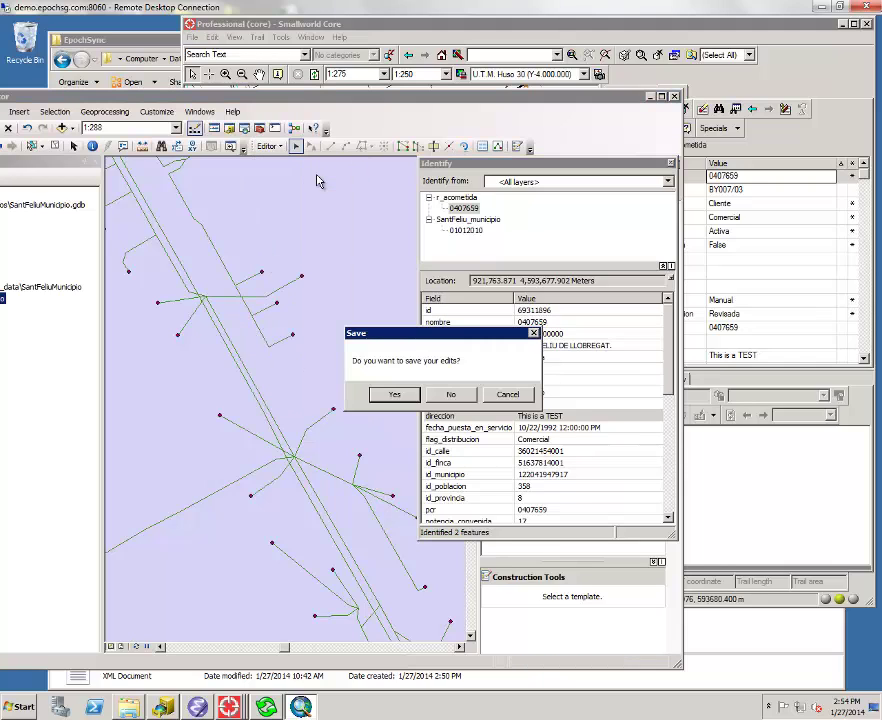
{"action": "left_click", "coordinate": [399, 395]}
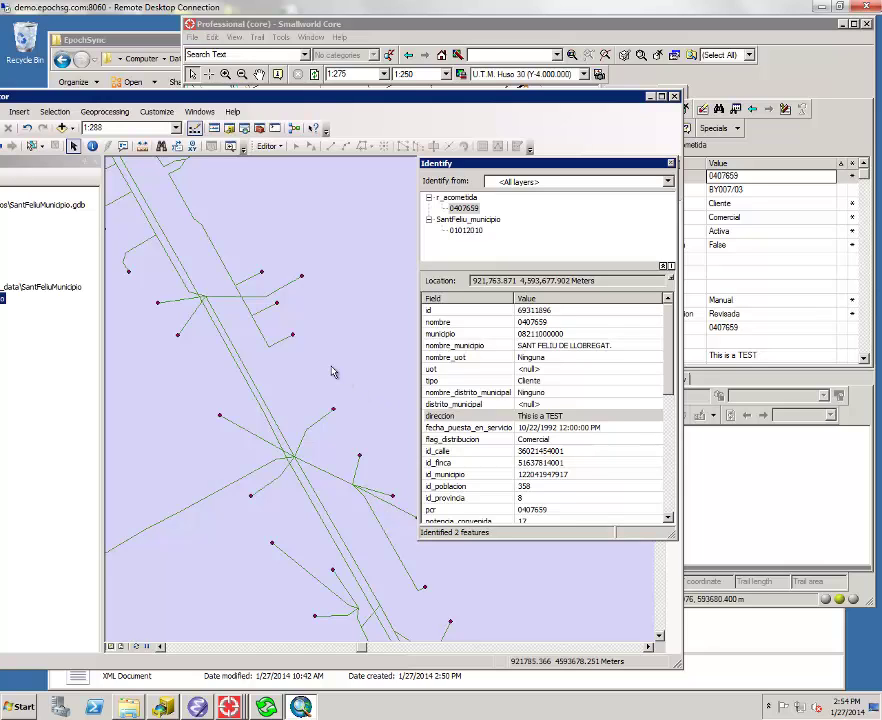
Step: Compare the acometida point's position in Smallworld with its edited position in the geodatabase map
{"action": "left_click", "coordinate": [736, 98]}
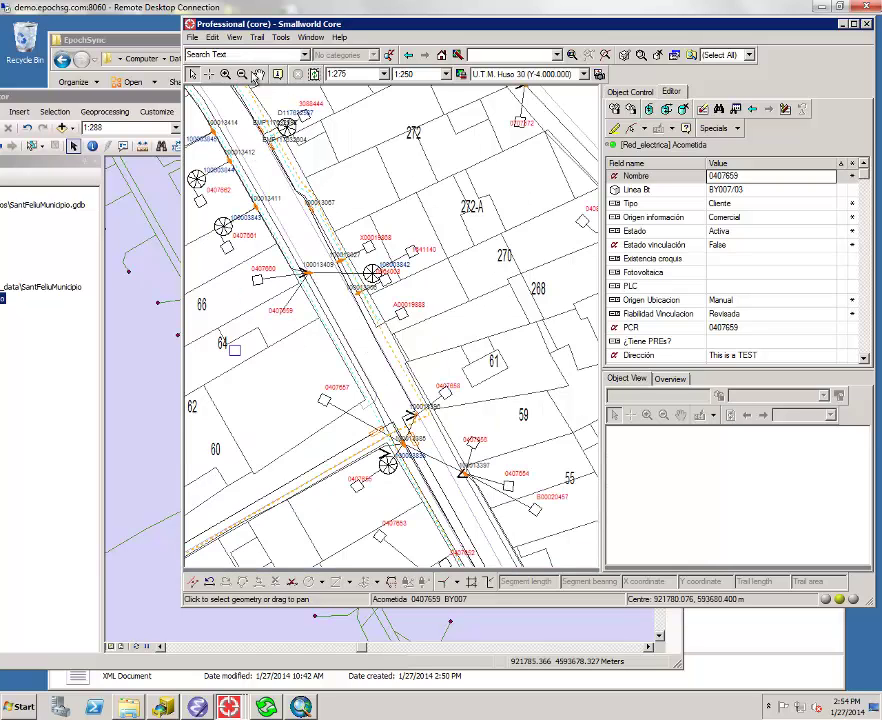
{"action": "left_click", "coordinate": [143, 95]}
{"action": "left_click", "coordinate": [735, 35]}
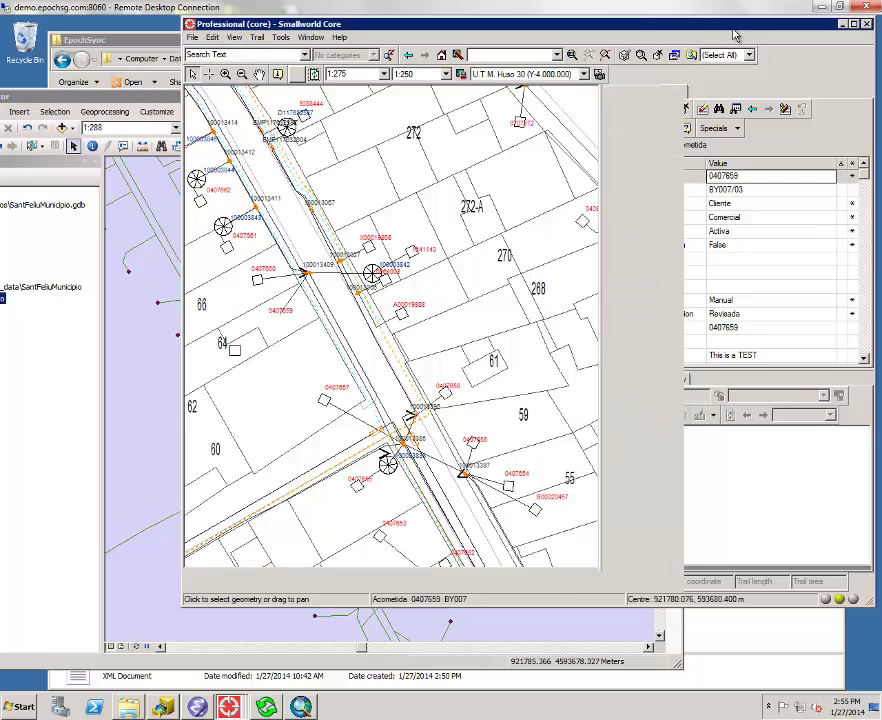
Step: Switch to the file explorer and open sync.bat from the "FDGB update to Smallworld" folder for editing
{"action": "left_click", "coordinate": [803, 635]}
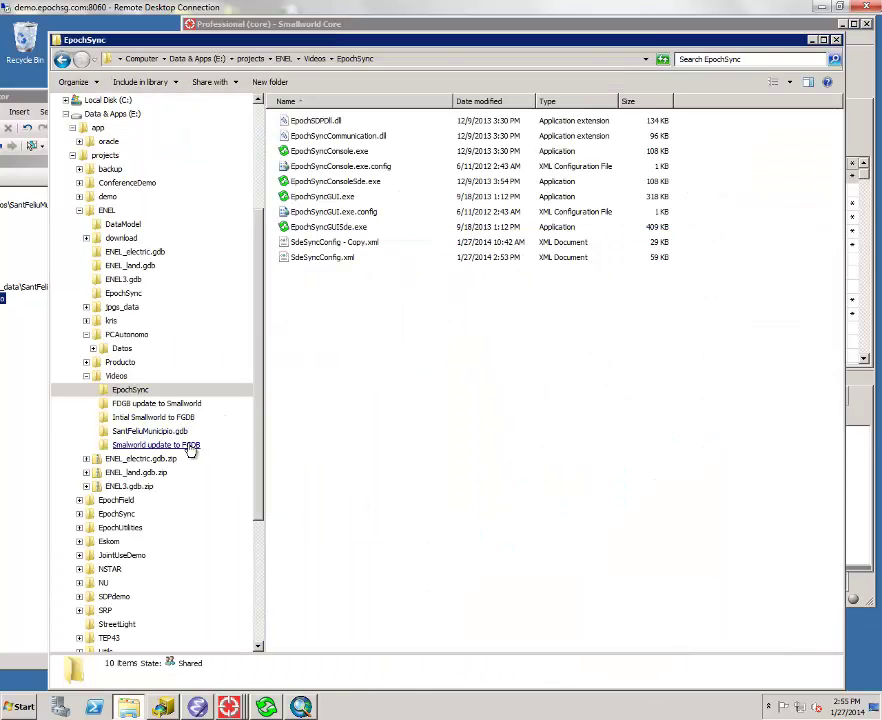
{"action": "left_click", "coordinate": [150, 404]}
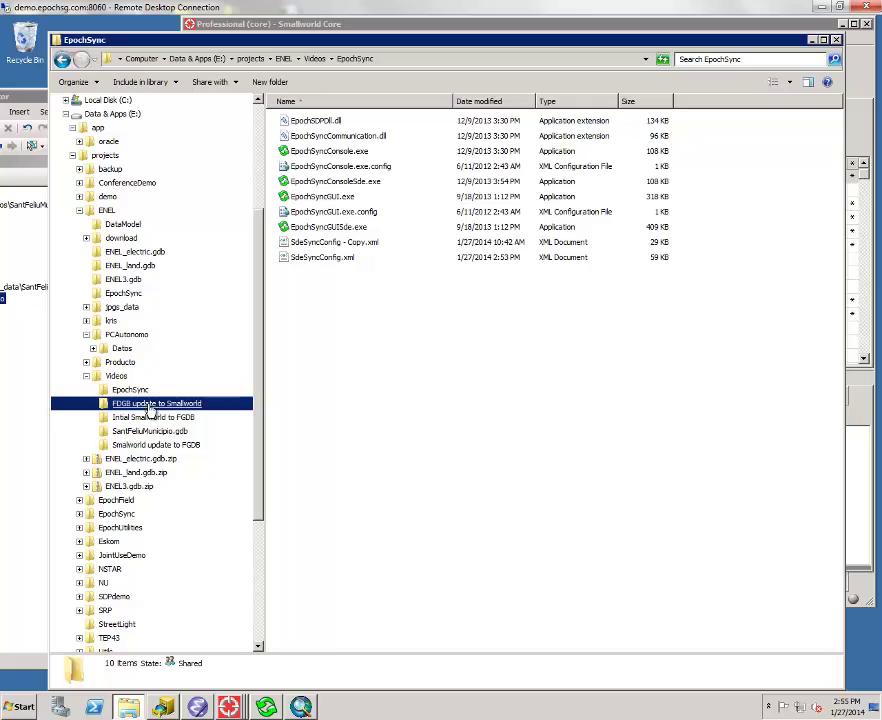
{"action": "left_click", "coordinate": [306, 120]}
{"action": "right_click", "coordinate": [306, 119]}
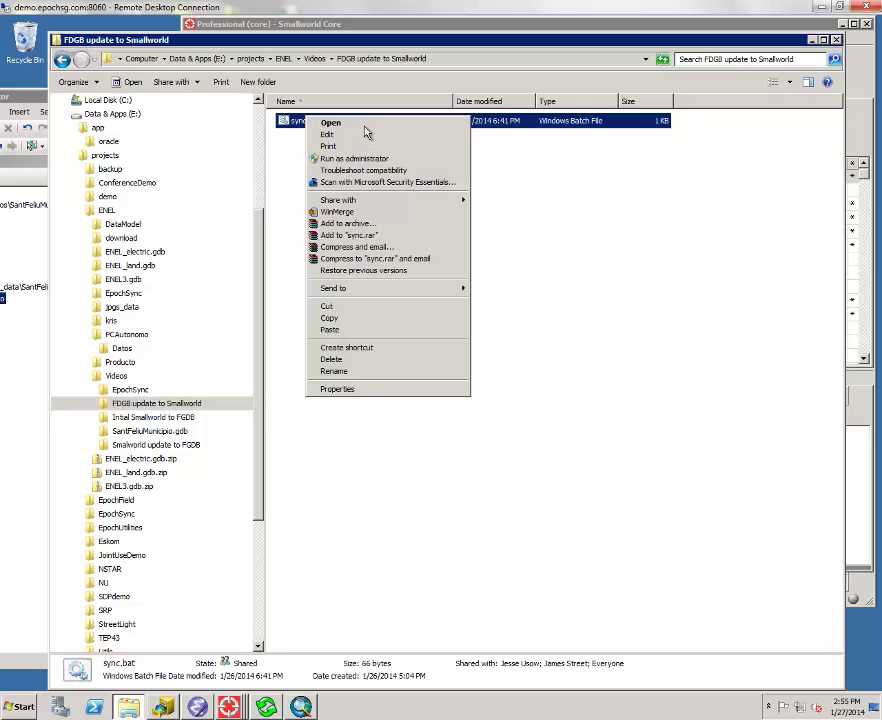
{"action": "left_click", "coordinate": [365, 135]}
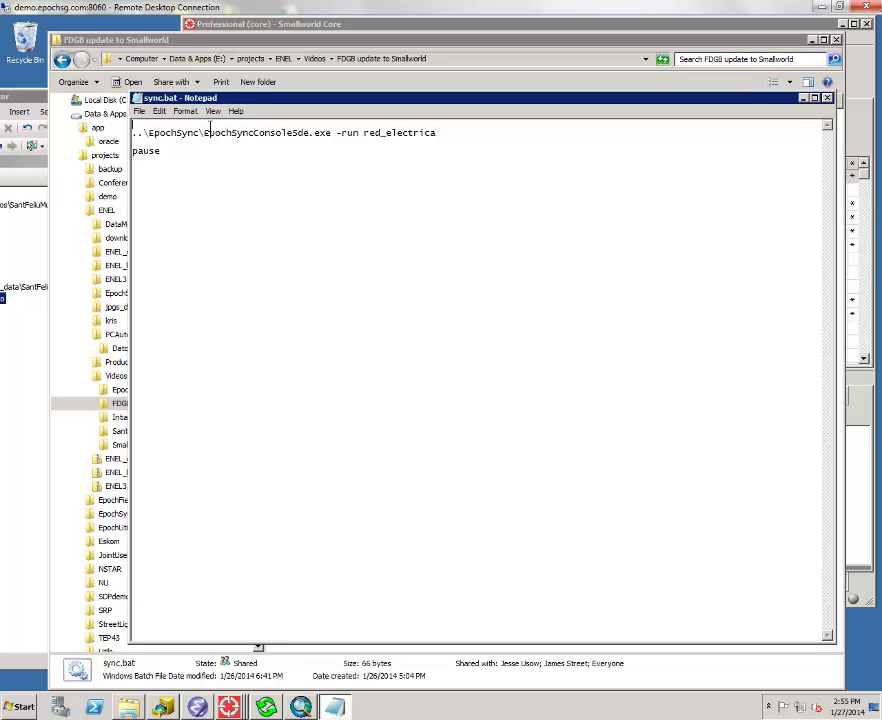
Step: Review the EpochSyncConsoleSde.exe run command and its red_electrica argument in sync.bat, and close the file without changes
{"action": "left_click_drag", "start_coordinate": [137, 132], "coordinate": [361, 134]}
{"action": "double_click", "coordinate": [381, 132]}
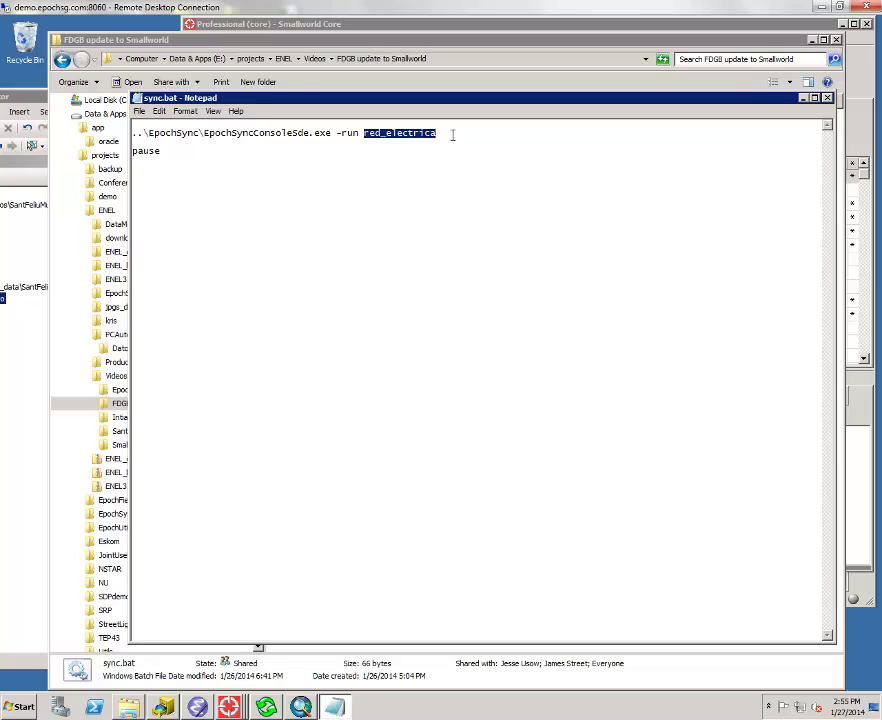
{"action": "left_click", "coordinate": [322, 160]}
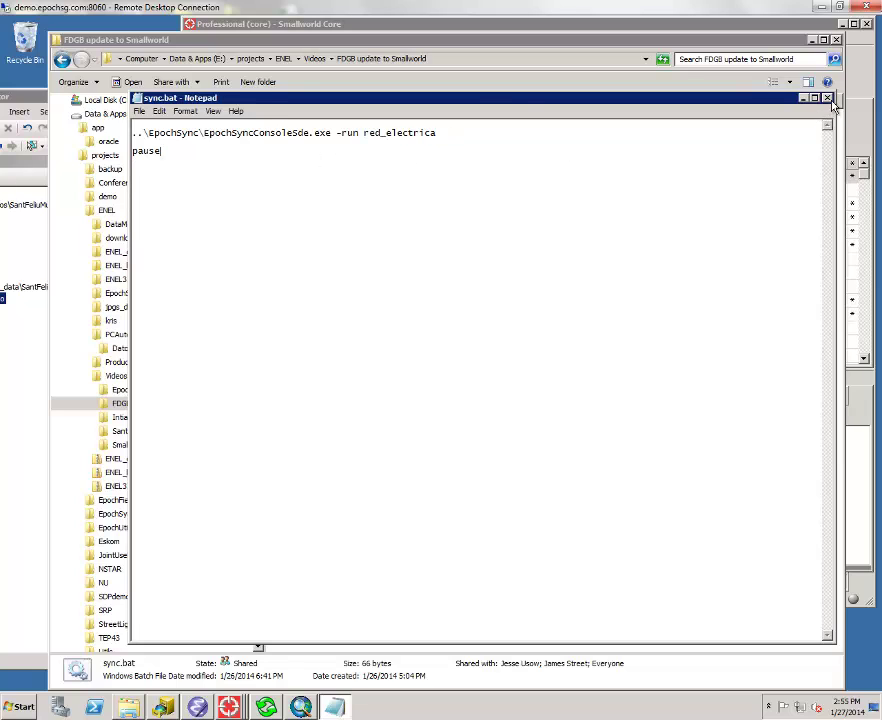
{"action": "left_click", "coordinate": [827, 97]}
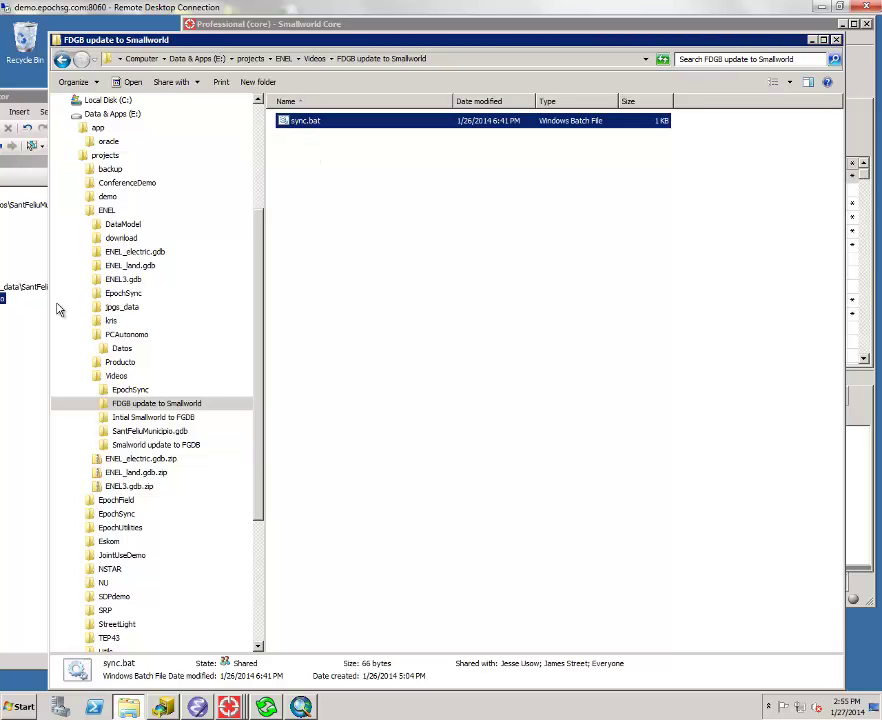
Step: Run sync.bat to import the geodatabase changes into Smallworld, and dismiss the console once it finishes
{"action": "double_click", "coordinate": [294, 126]}
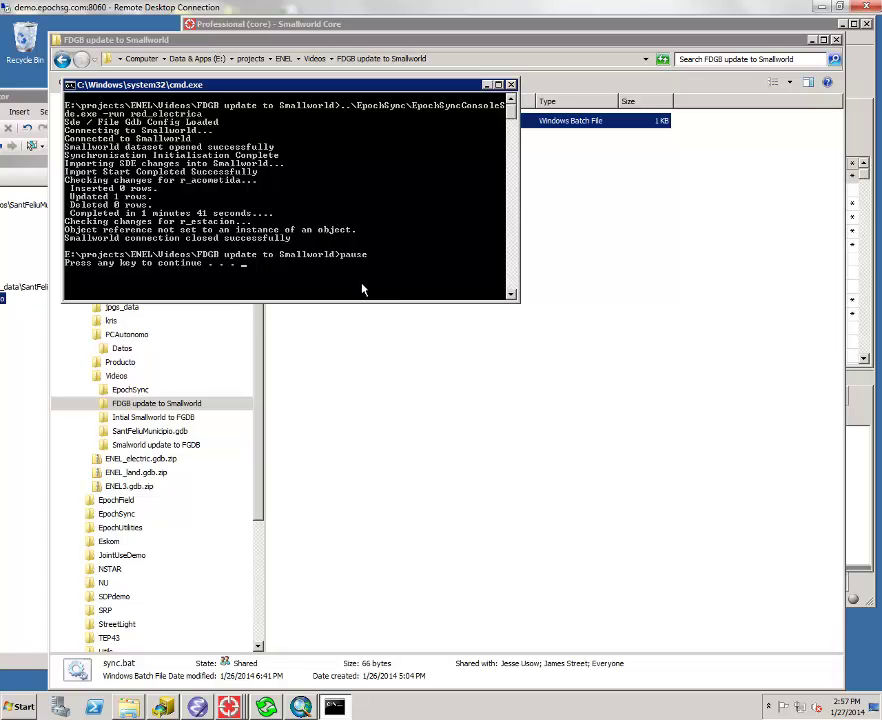
{"action": "key", "text": "Return"}
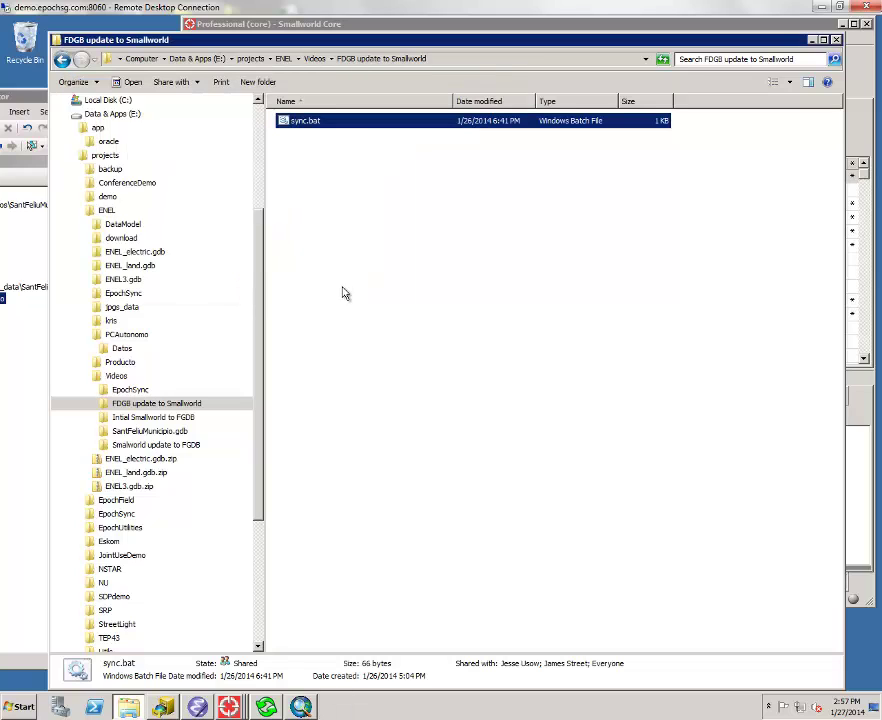
Step: Check the moved acometida point in the geodatabase map, and select the same point in Smallworld to verify its position
{"action": "left_click", "coordinate": [21, 97]}
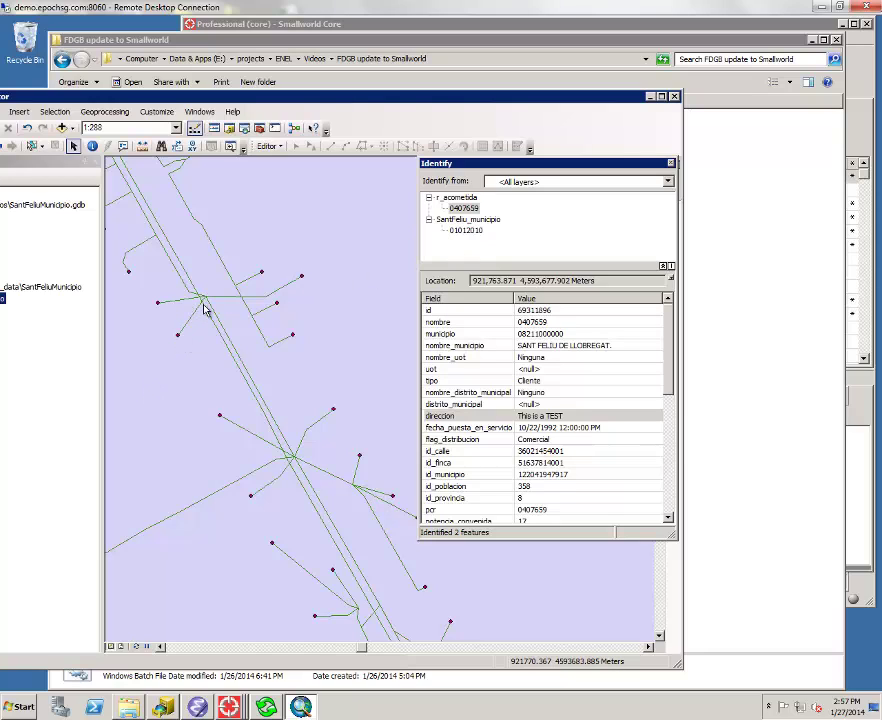
{"action": "left_click", "coordinate": [862, 62]}
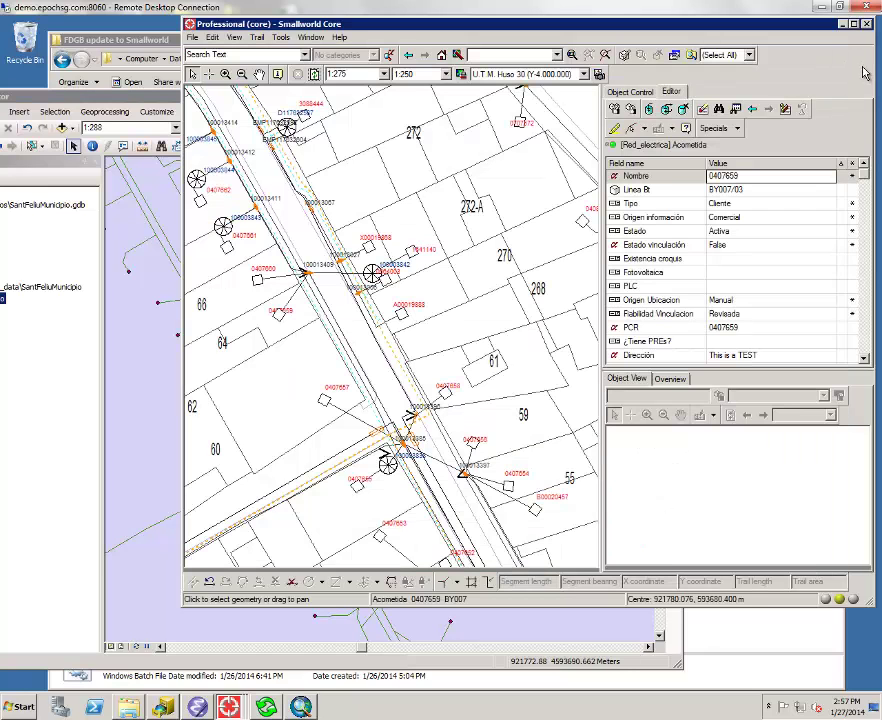
{"action": "left_click", "coordinate": [282, 320]}
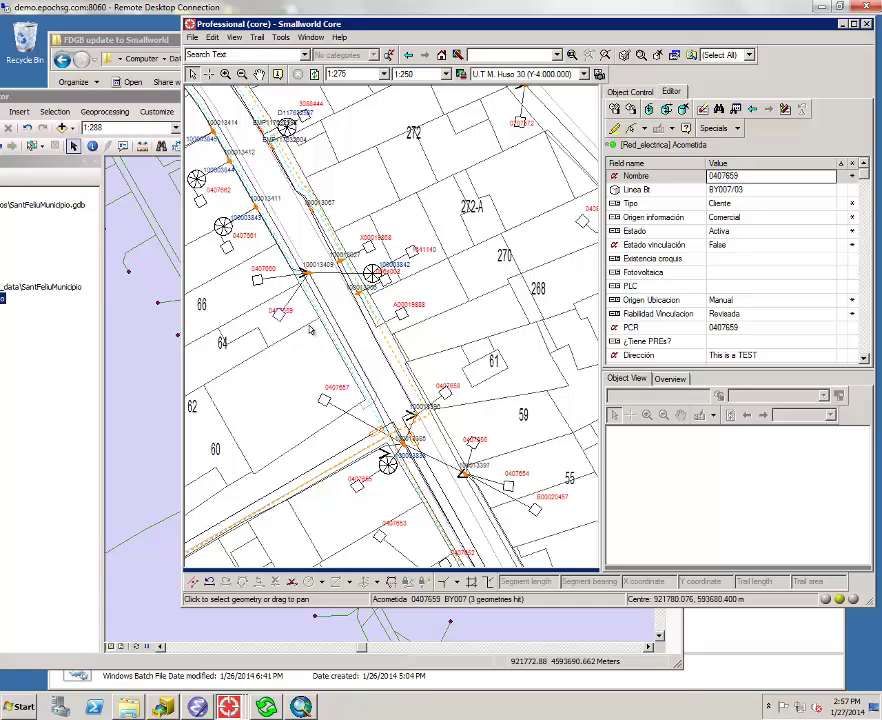